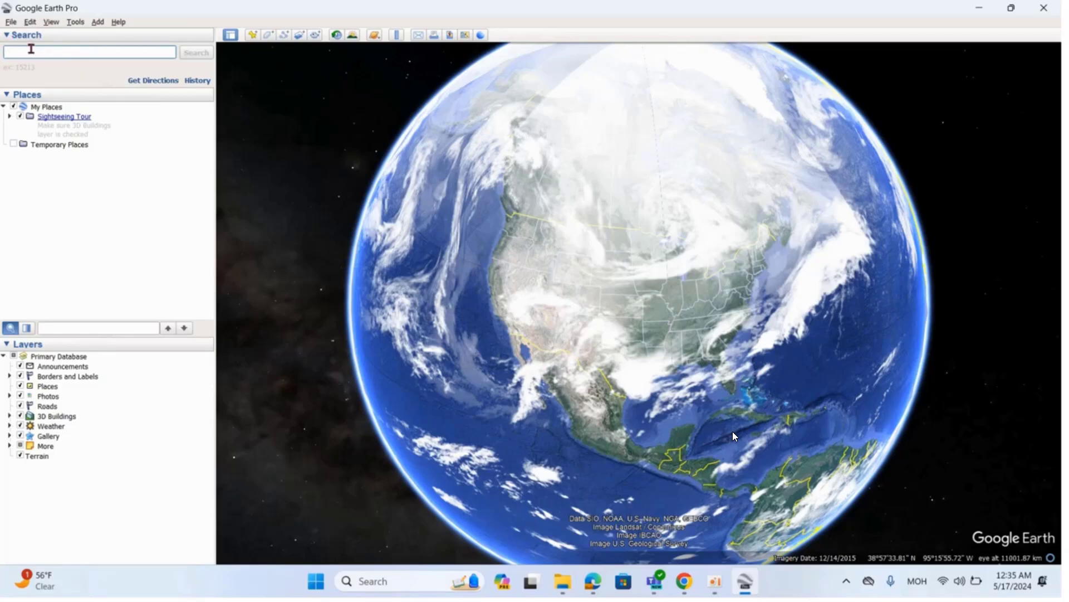
Step: Search for "Ховд аймаг Баатархайрхан уул" and fly to the mountain
text(x)
text(овд )
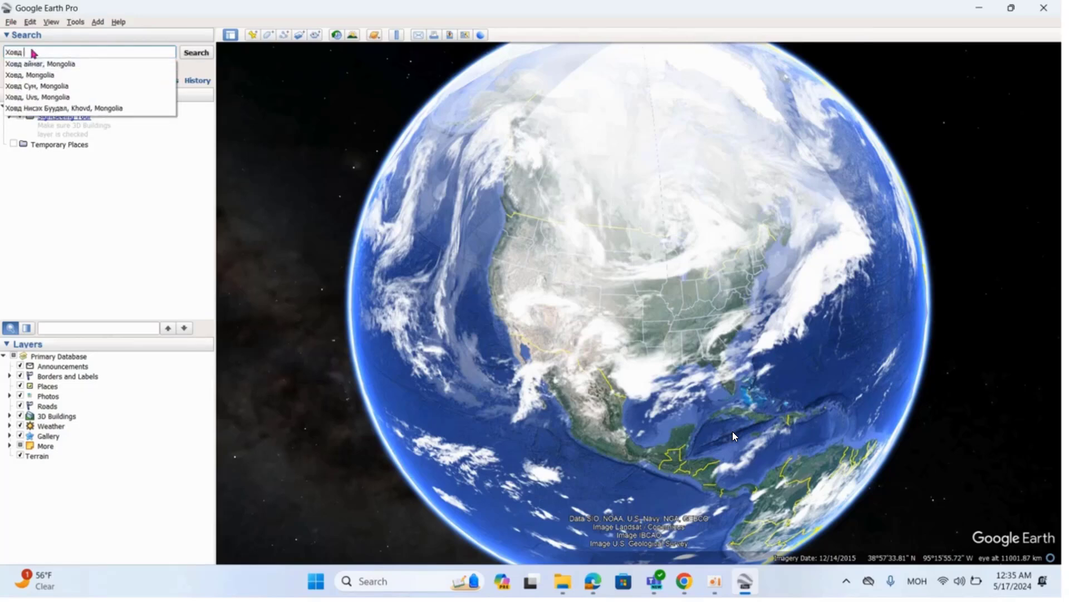
text(аймаг )
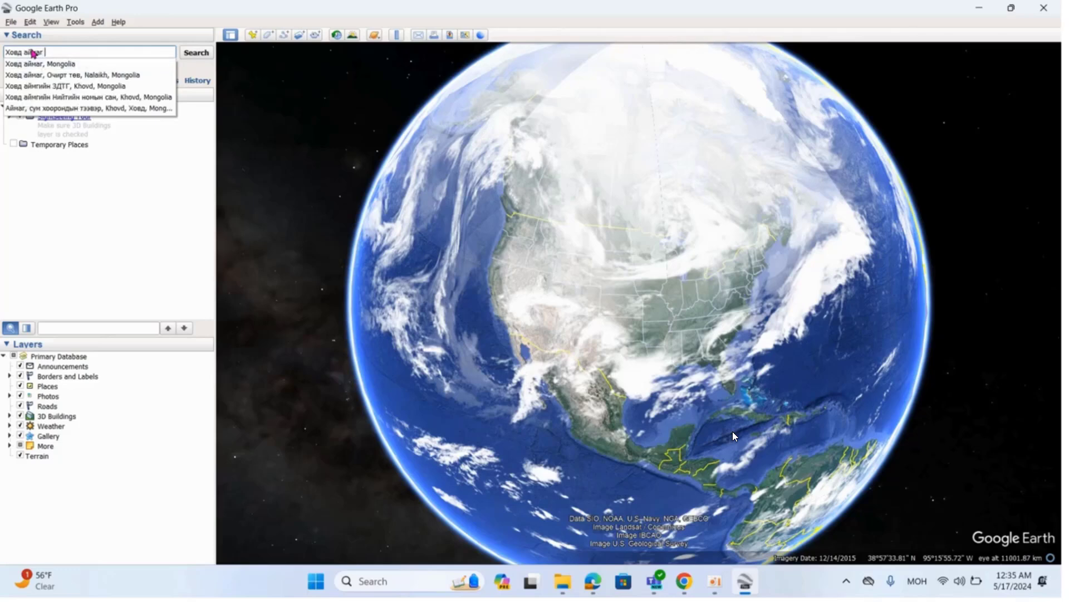
text(Баатар)
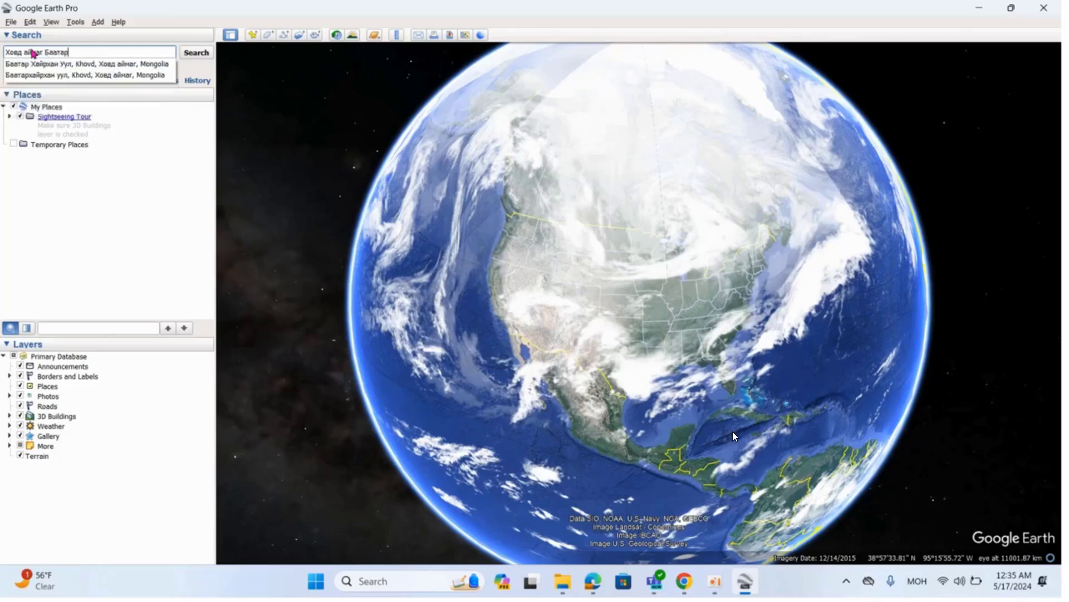
text(хайрх)
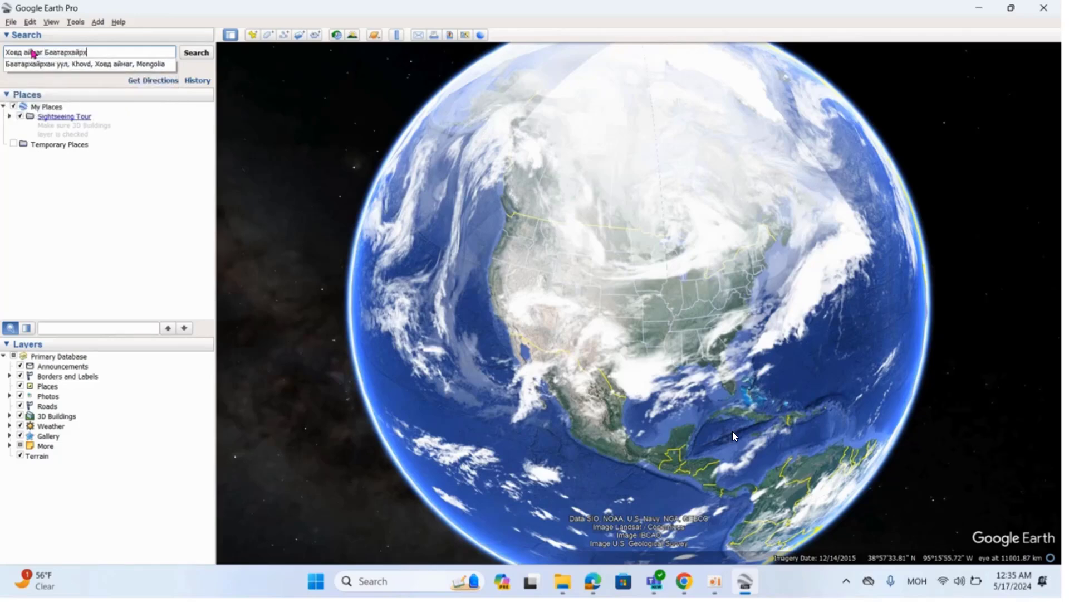
text(ан уул)
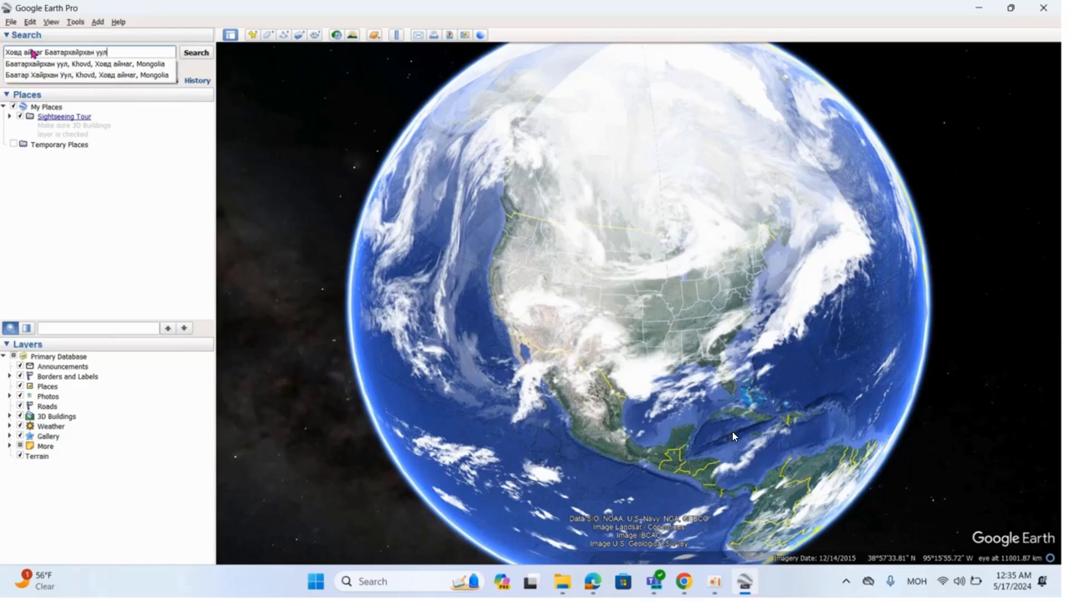
key(Return)
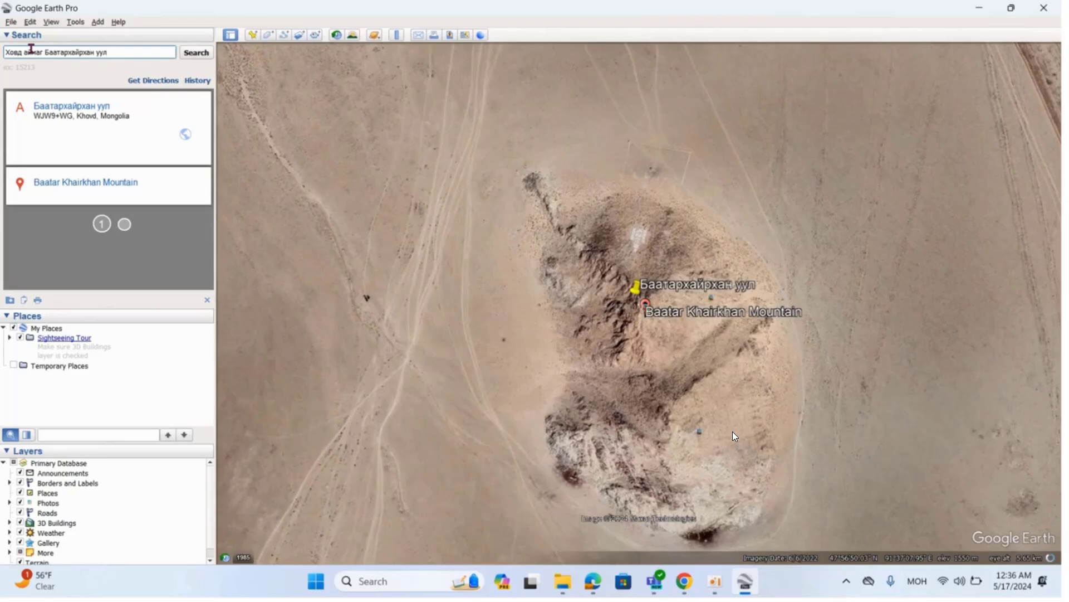
Step: Create a new path over the mountain and name it "Баатархайрхан уулын зүсэлт"
drag(638, 398, 521, 293)
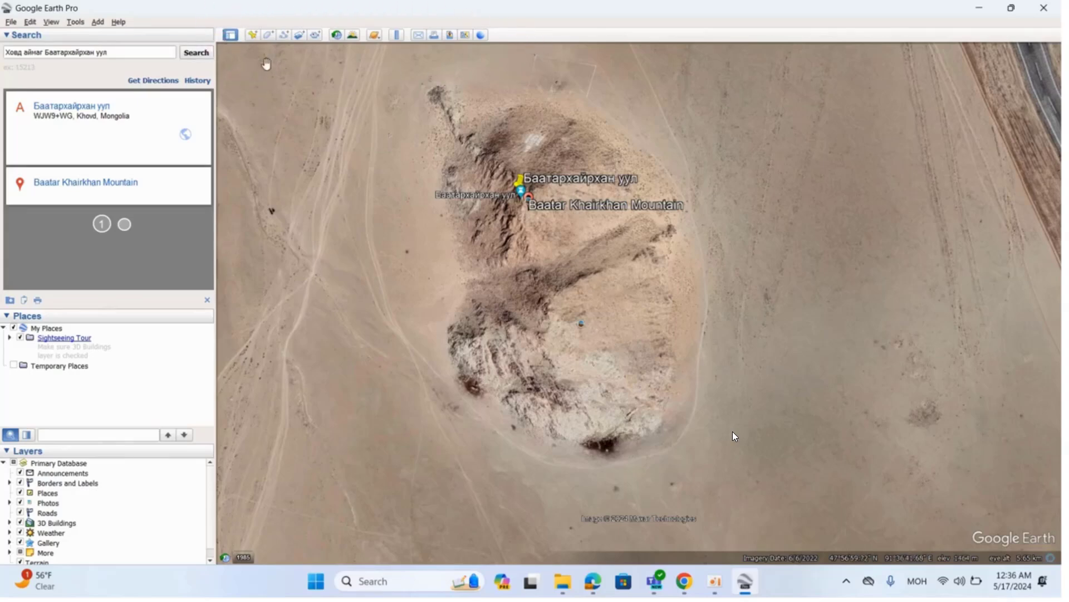
click(285, 35)
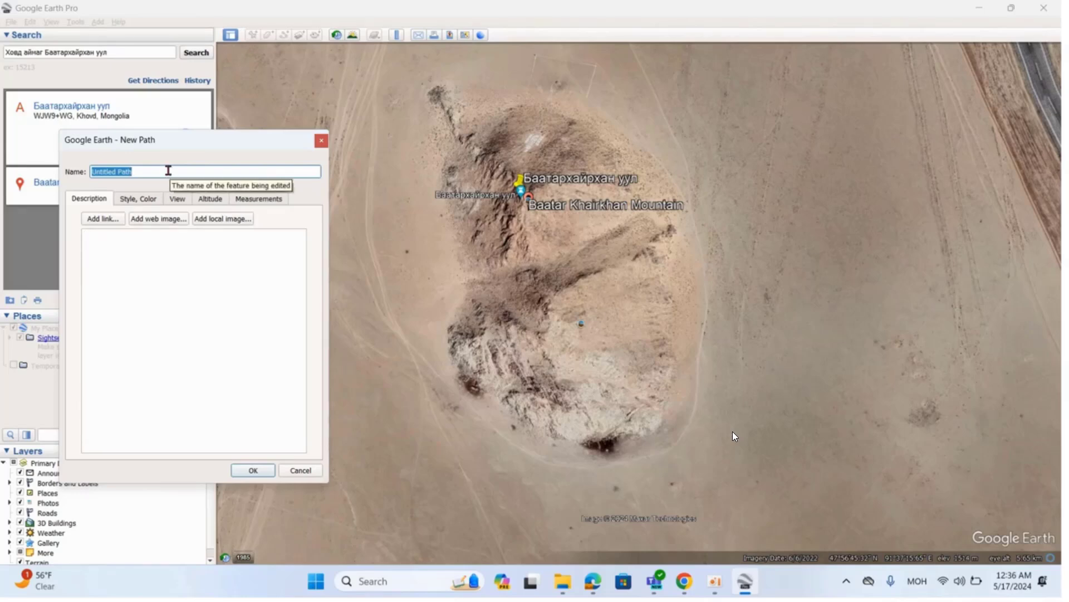
text(Б)
text(аатархайрхан уулын зүсэлт)
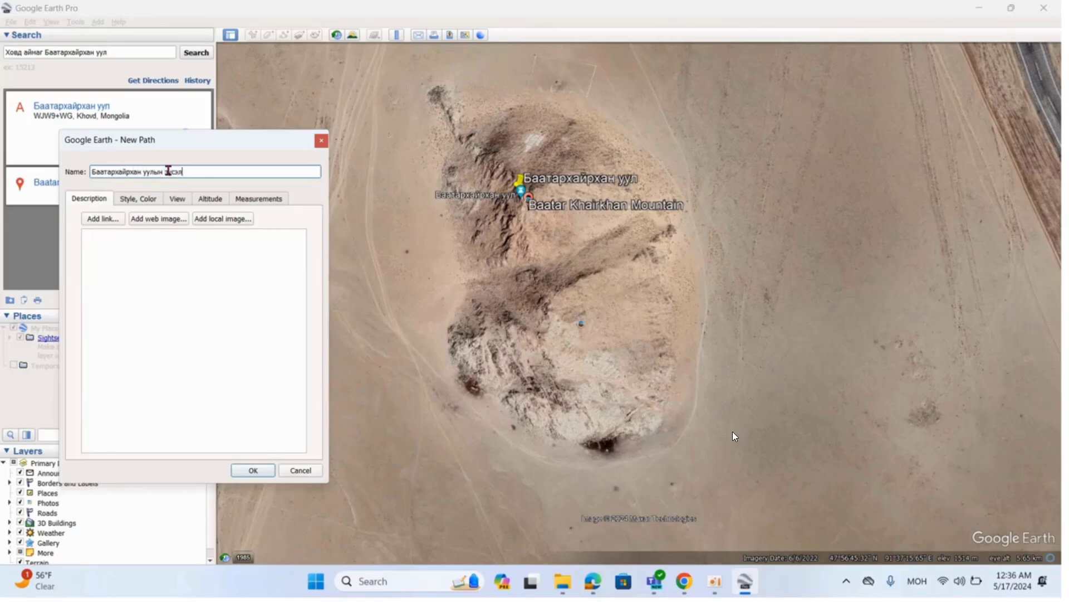
Step: Set the new path's line color to dark red (#aa0000)
click(144, 201)
click(118, 240)
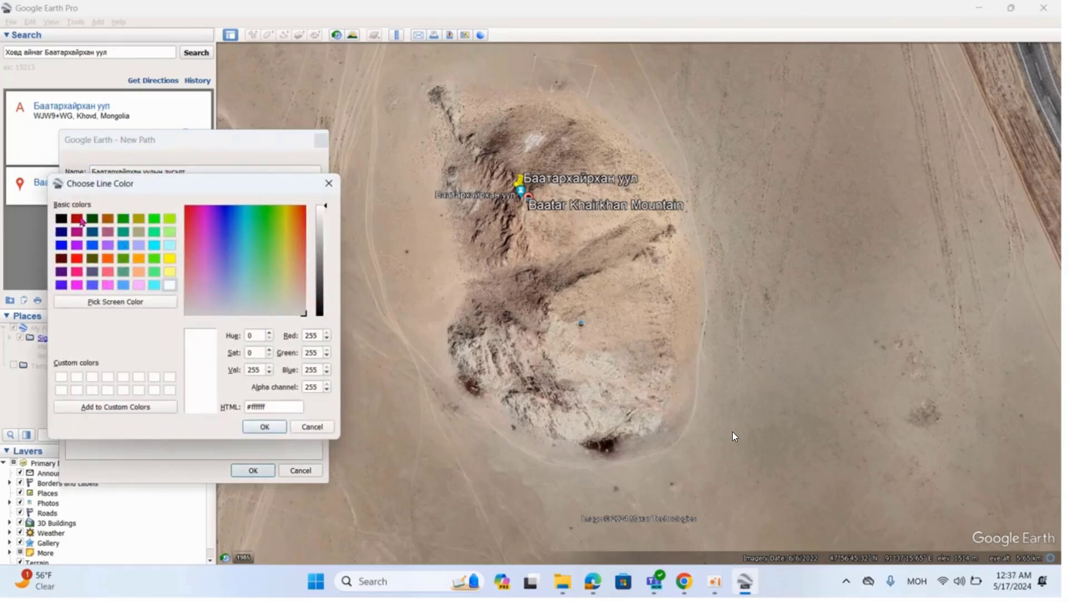
click(81, 221)
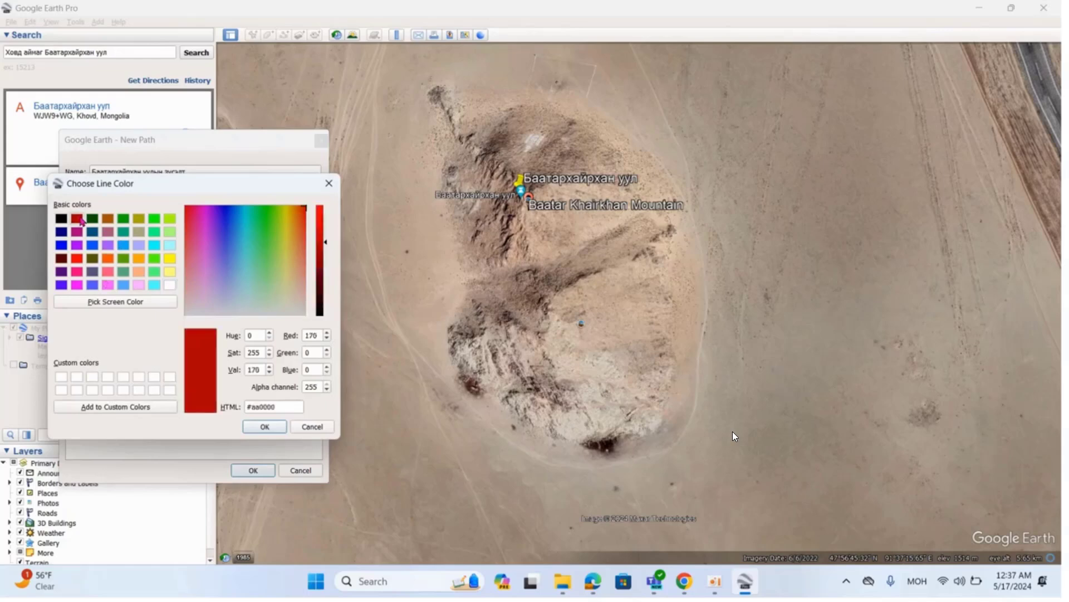
click(265, 430)
Step: Set the path's length measurement unit to kilometers and return to its description
click(267, 200)
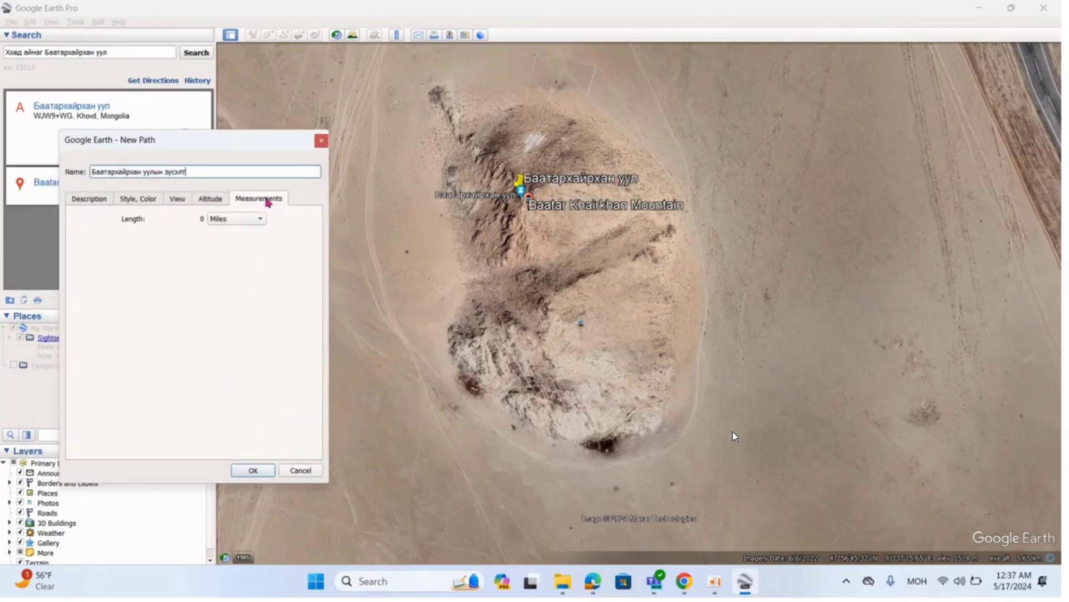
click(261, 220)
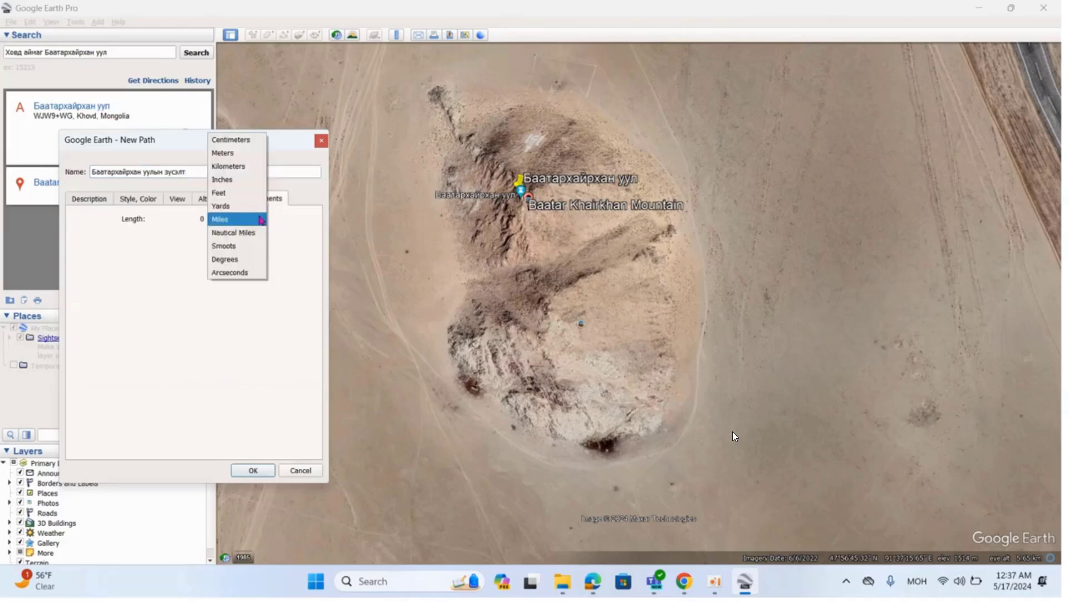
click(253, 167)
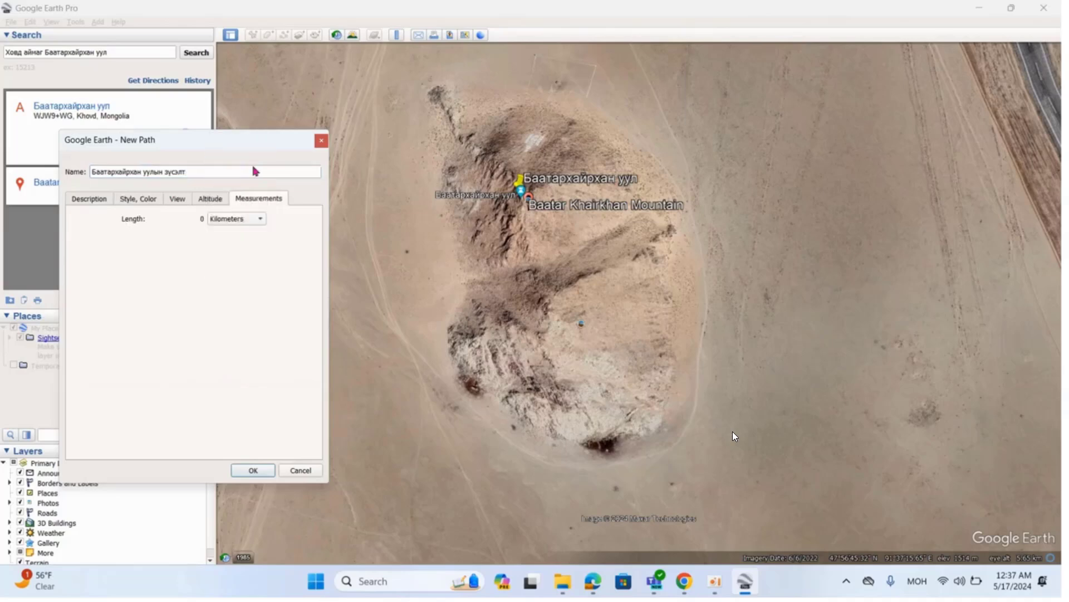
click(99, 200)
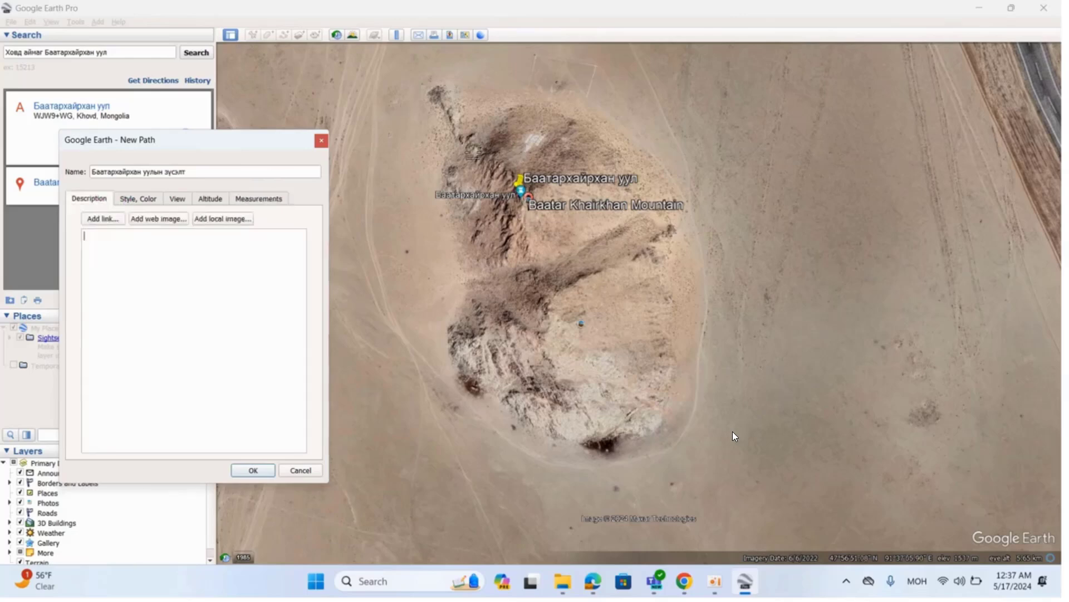
Step: Draw the path from the mountain's northwestern tip along the ridge to its southern foot, about 700 m long, and save it
click(434, 92)
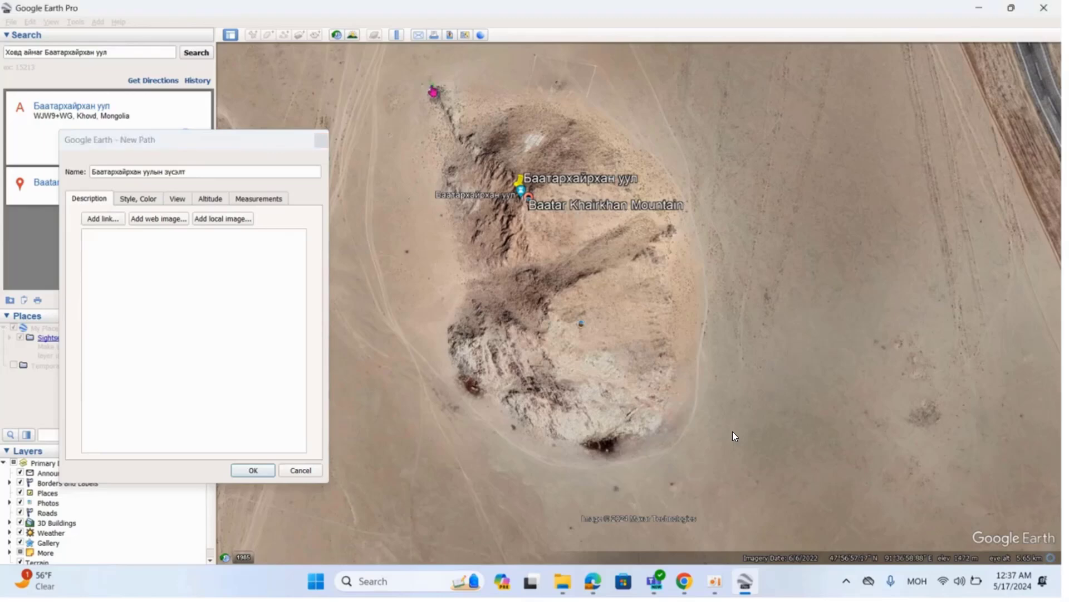
click(450, 115)
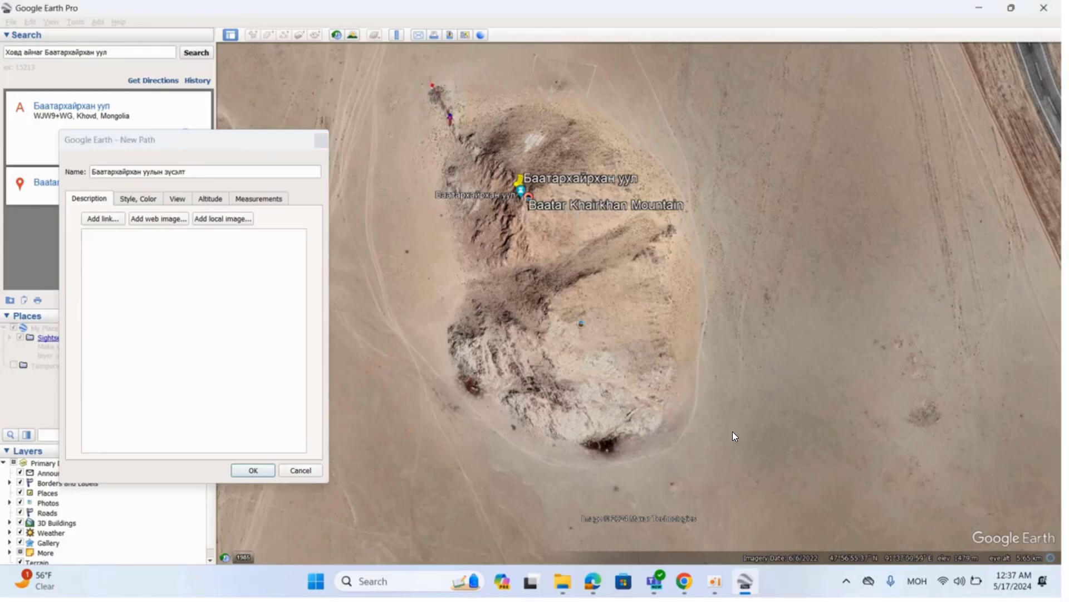
click(469, 145)
click(493, 157)
click(514, 182)
click(514, 206)
click(520, 228)
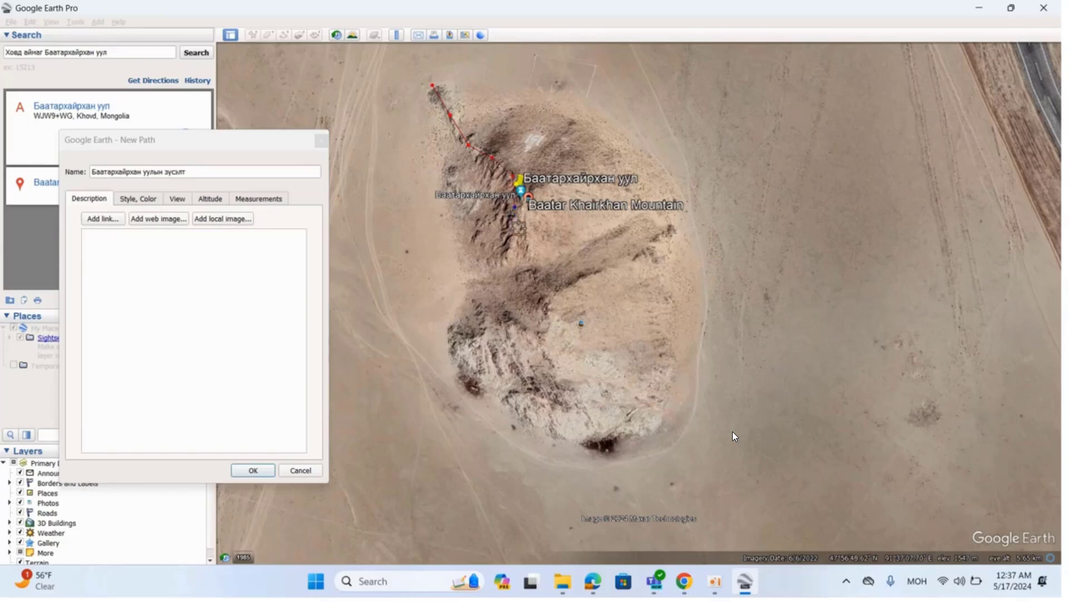
click(525, 257)
click(535, 285)
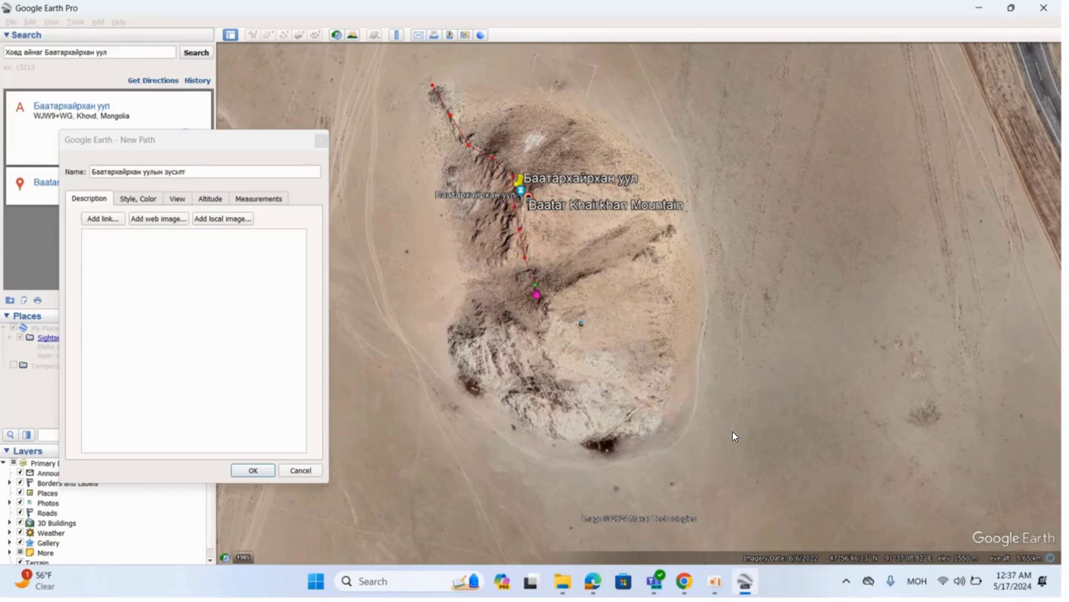
click(542, 302)
click(545, 324)
click(542, 340)
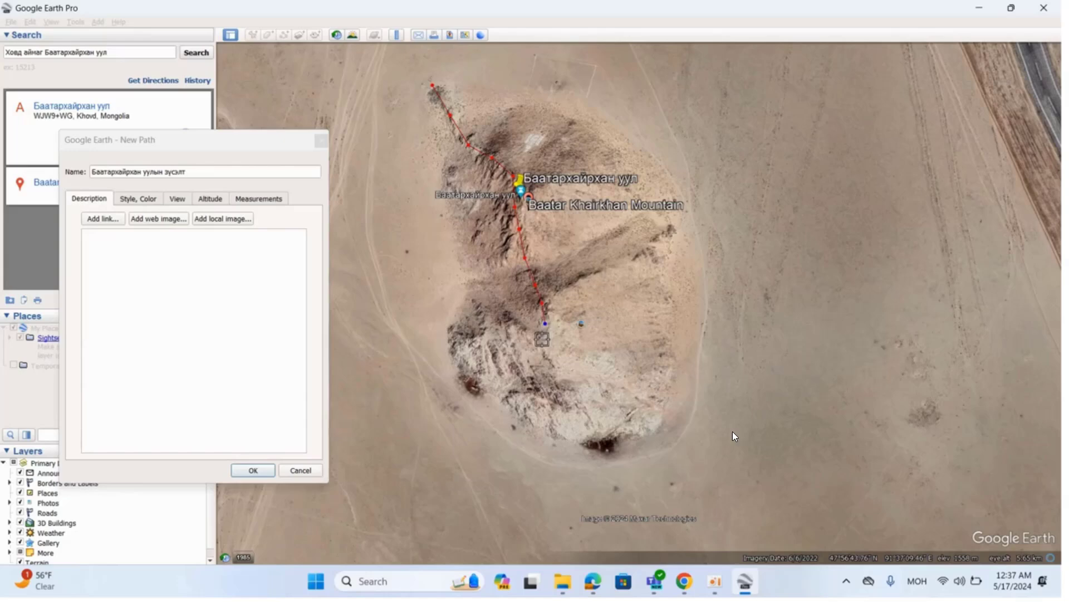
click(553, 374)
click(560, 399)
click(557, 423)
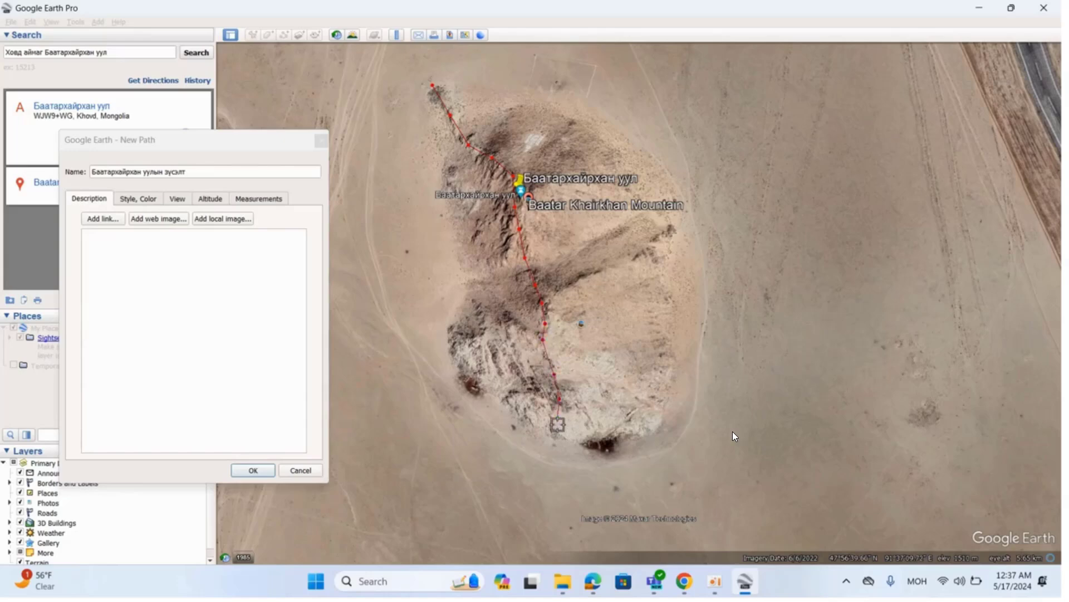
click(550, 439)
click(253, 470)
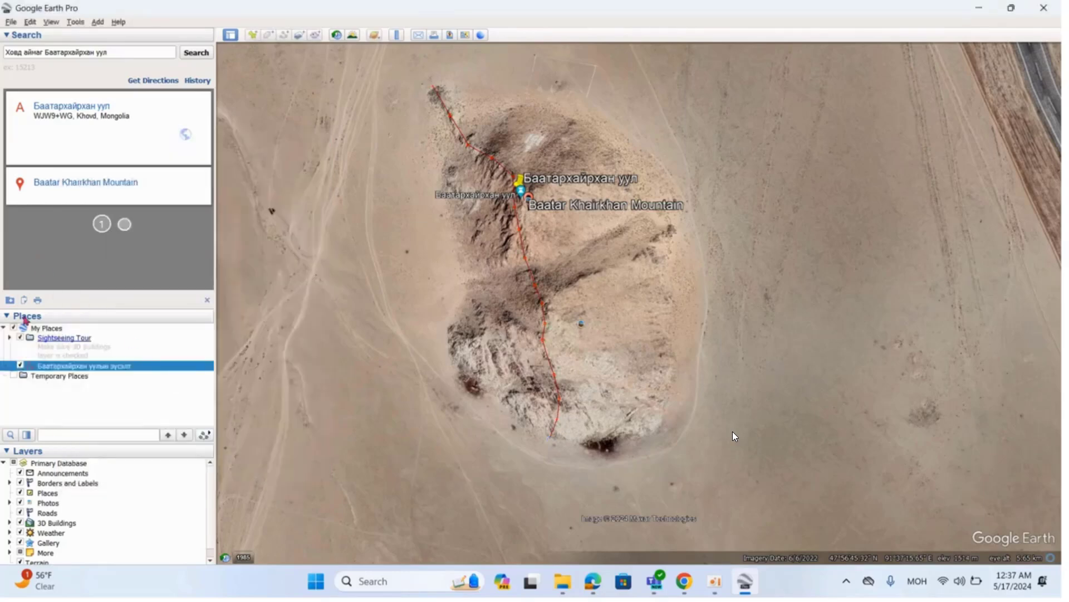
Step: Show the elevation profile of the saved path "Баатархайрхан уулын зүсэлт"
right_click(144, 368)
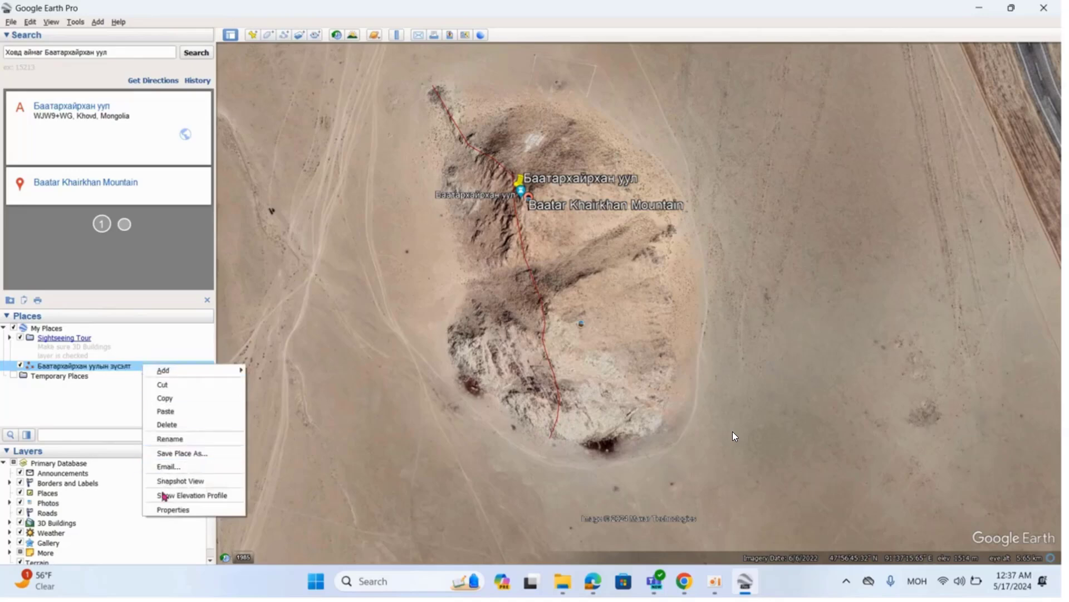
click(222, 497)
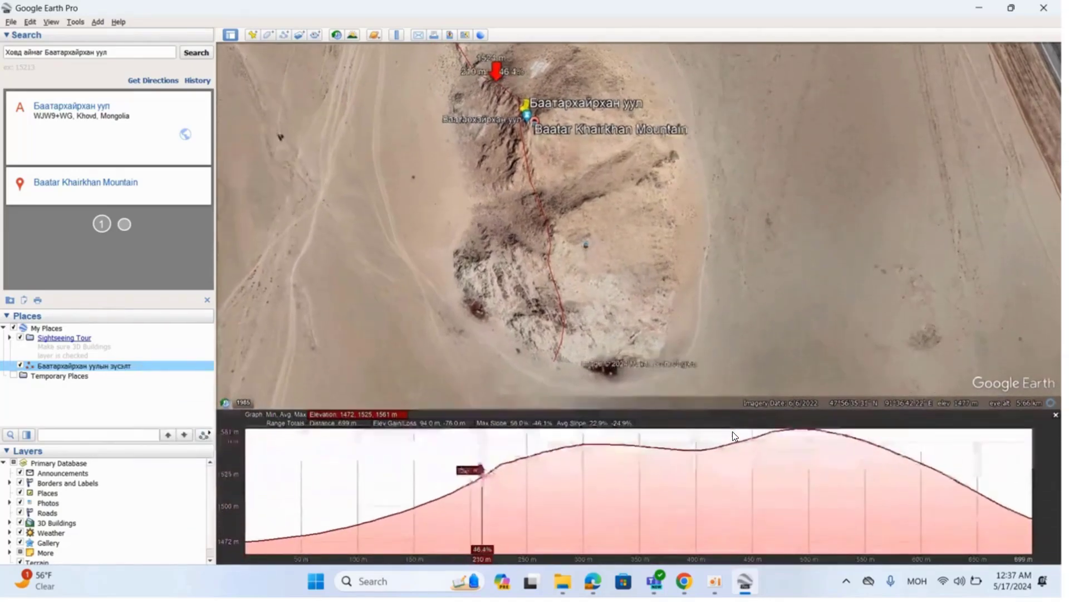